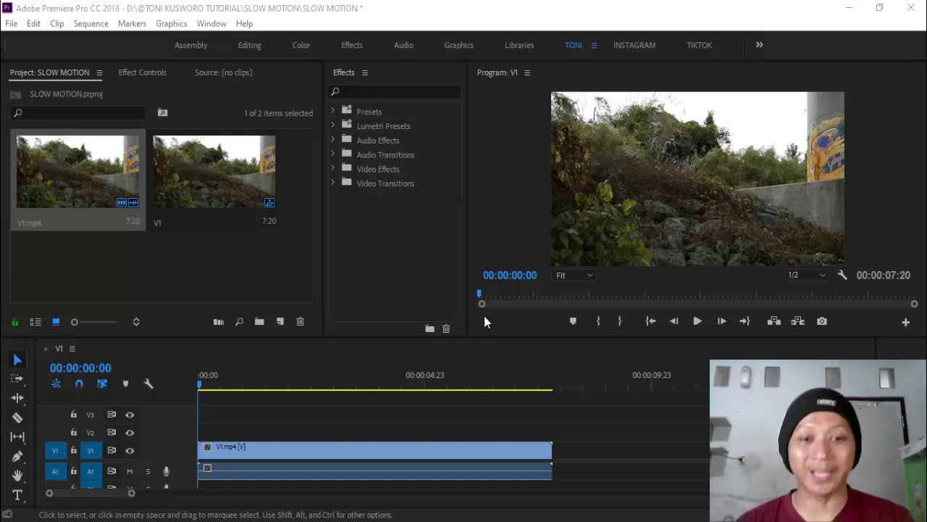
- Unlink the audio from the V1.mp4 clip in the timeline and delete the audio part
right_click(387, 470)
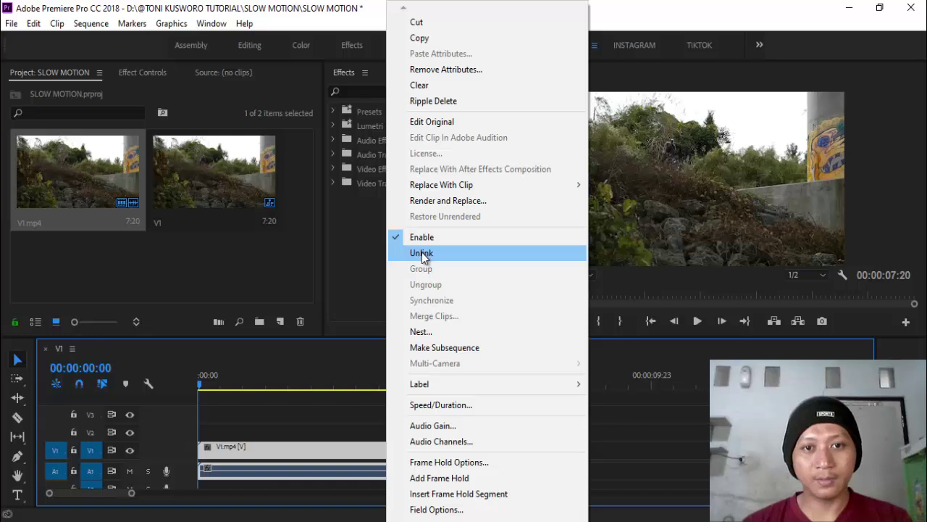
click(422, 253)
click(384, 471)
key(Delete)
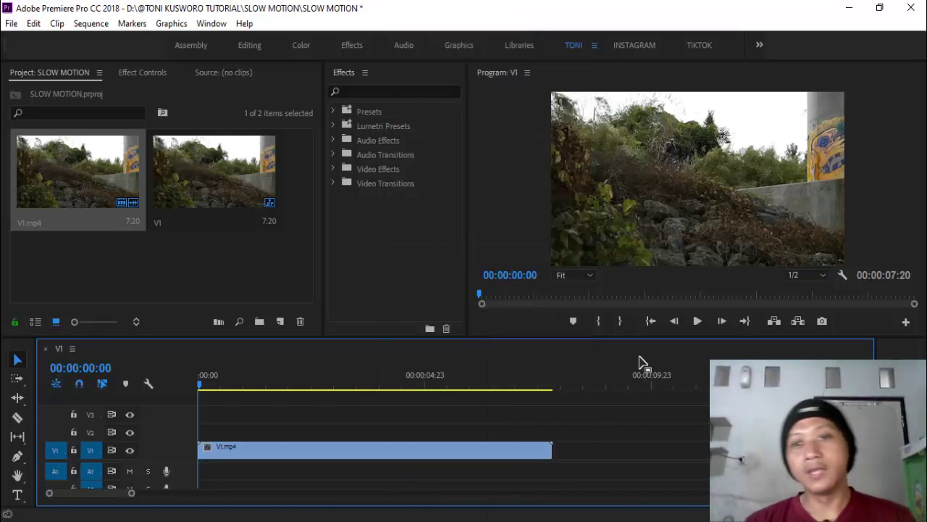
- Play the sequence from the start to review the skateboarding footage at normal speed
click(699, 329)
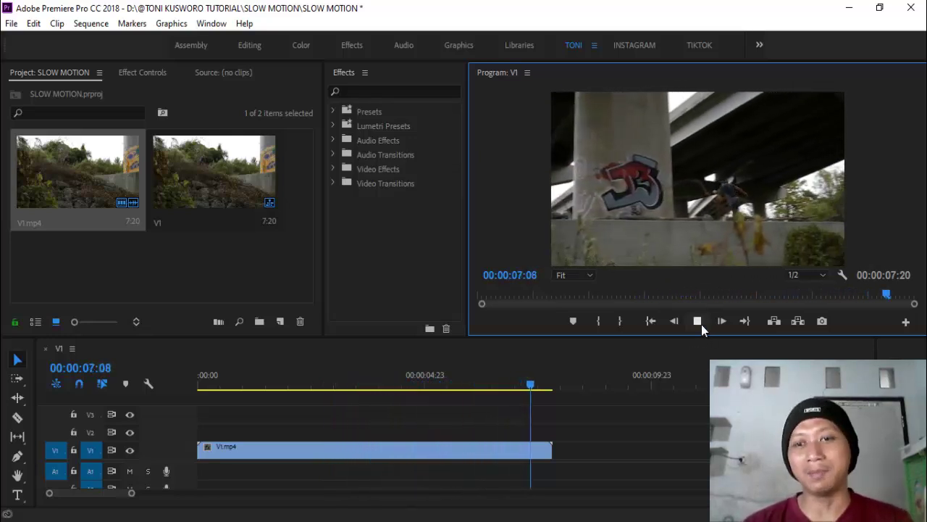
click(699, 324)
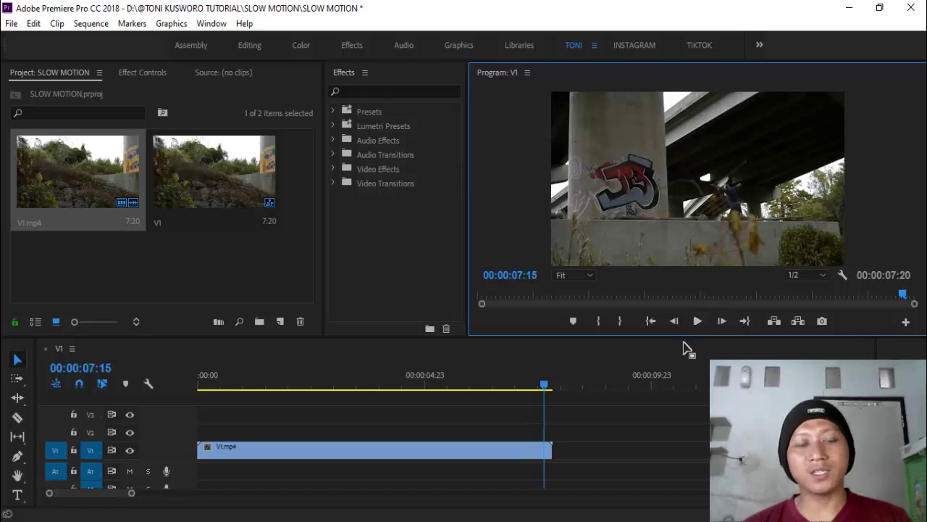
- Split the V1.mp4 clip at 00:00:03:19 and 00:00:04:12 to isolate the skateboarder's jump
drag(545, 386, 369, 392)
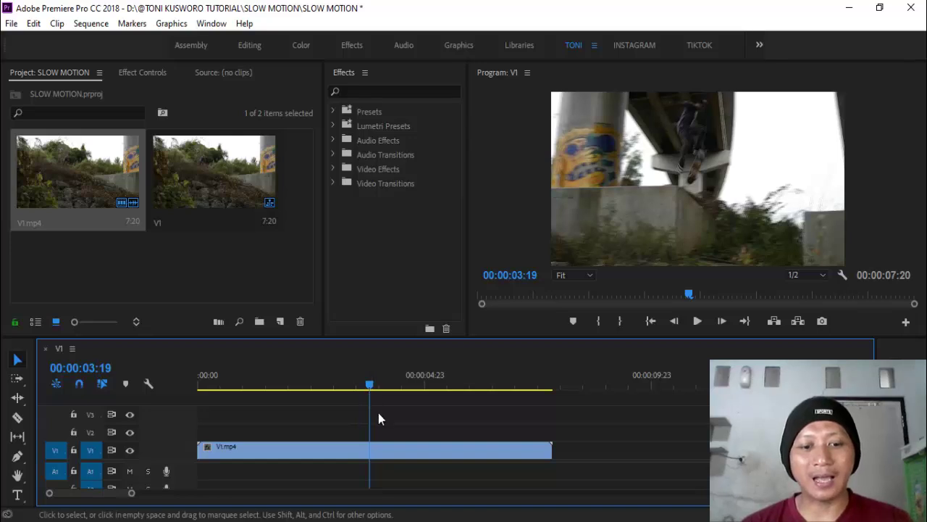
key(c)
click(370, 450)
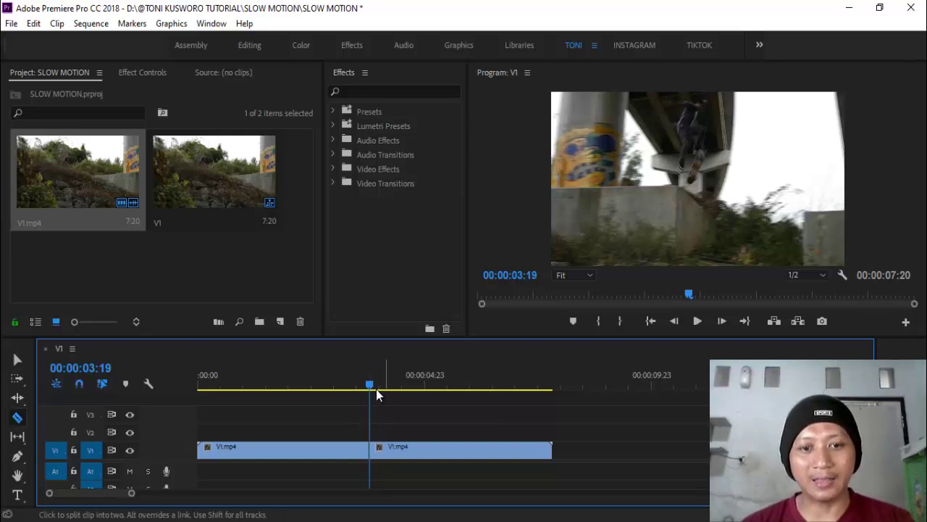
drag(372, 384, 404, 391)
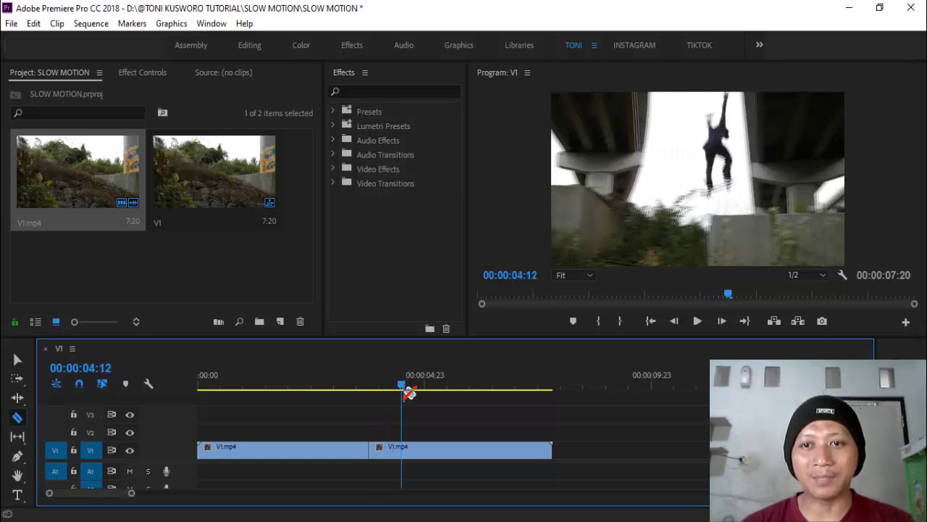
click(403, 453)
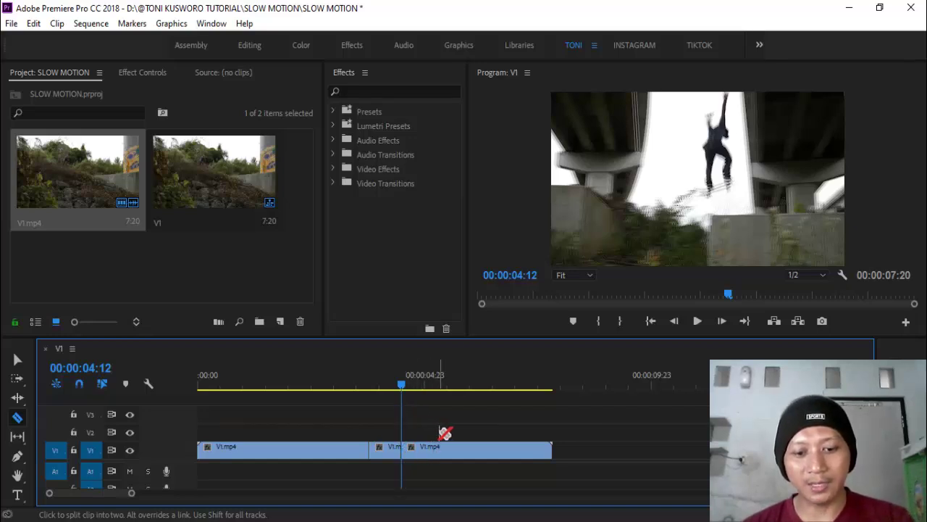
key(v)
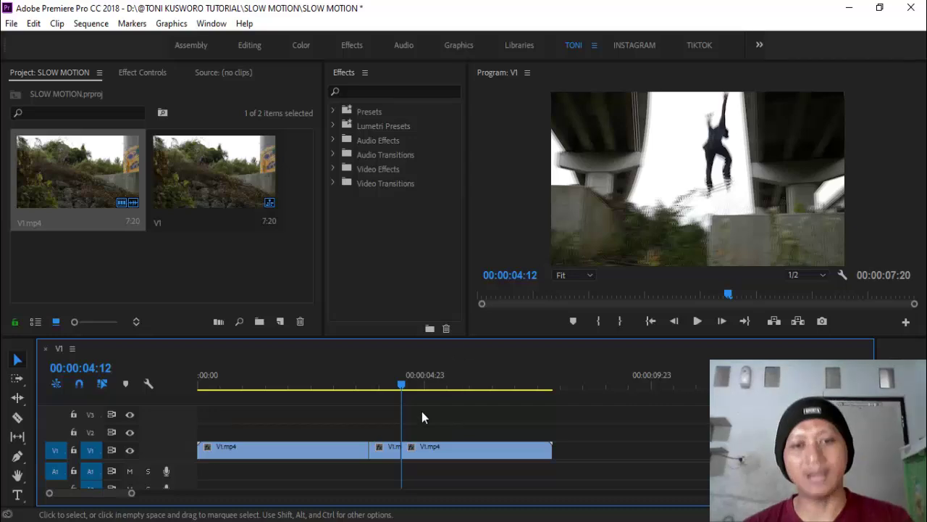
- Set the speed of the short middle segment to 25%, leaving the Frame Sampling interpolation
click(390, 452)
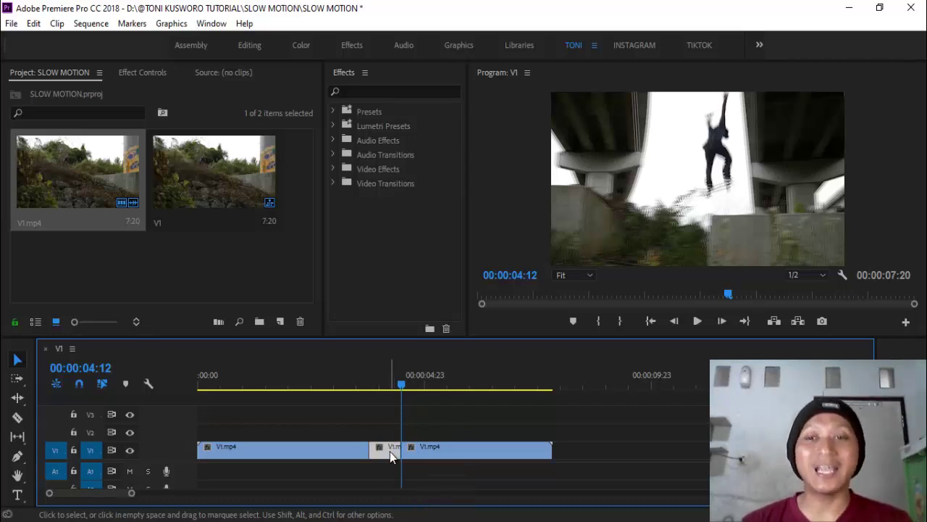
right_click(390, 451)
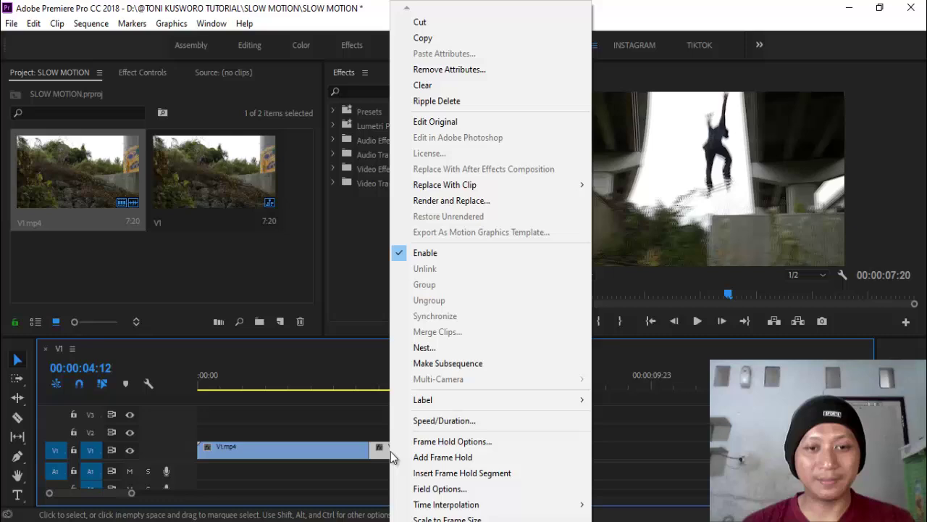
click(433, 421)
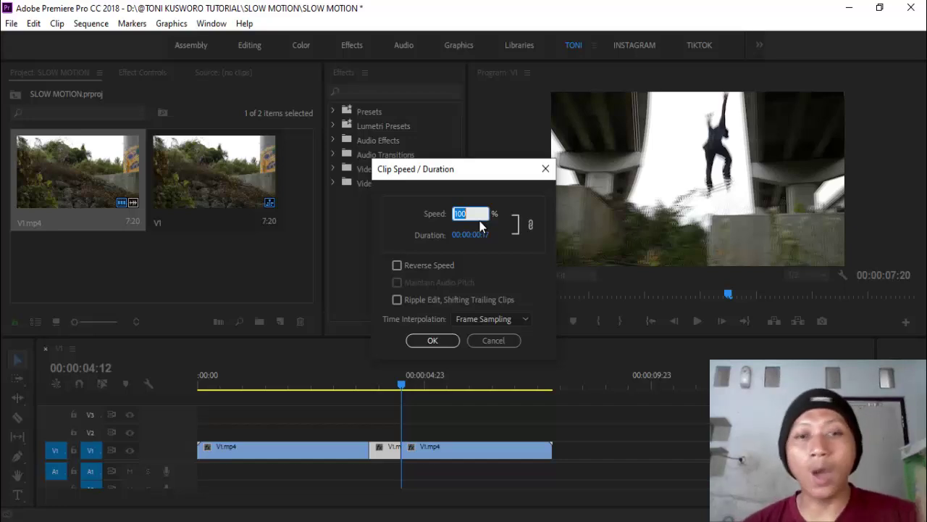
text(25)
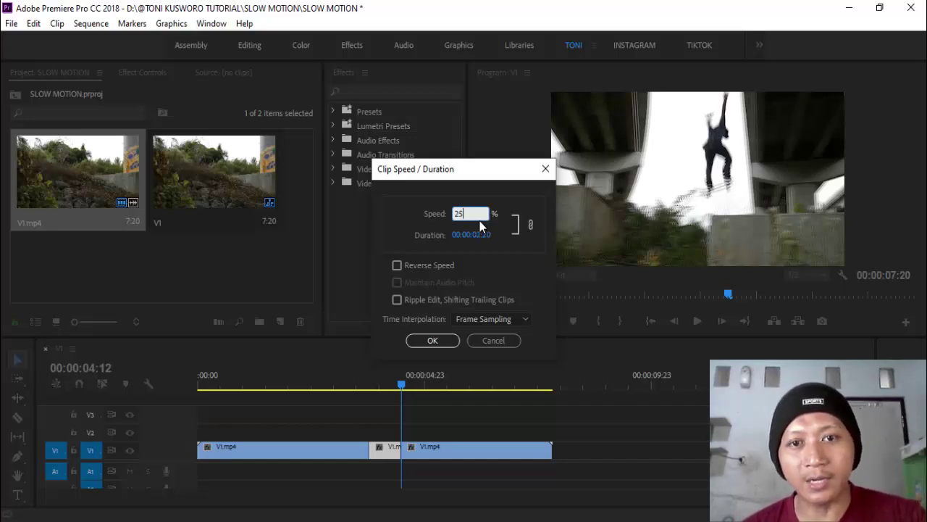
click(444, 342)
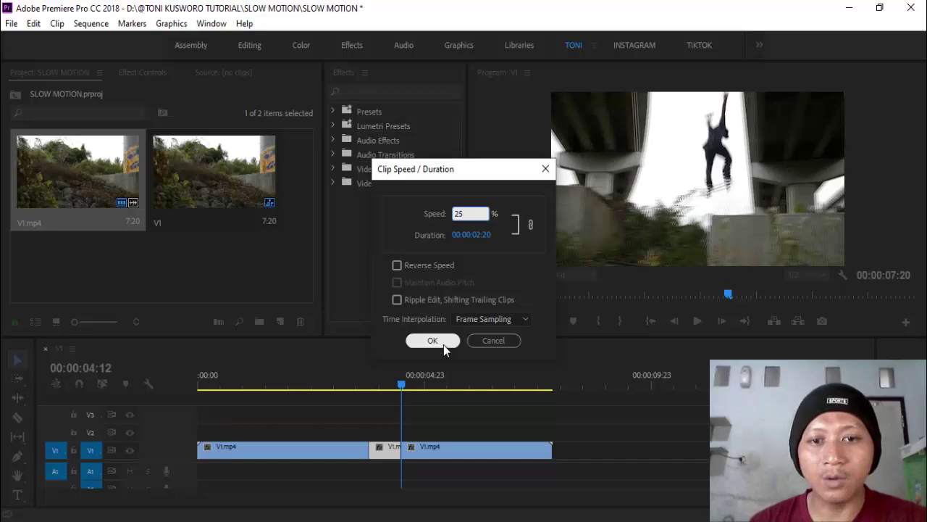
click(444, 344)
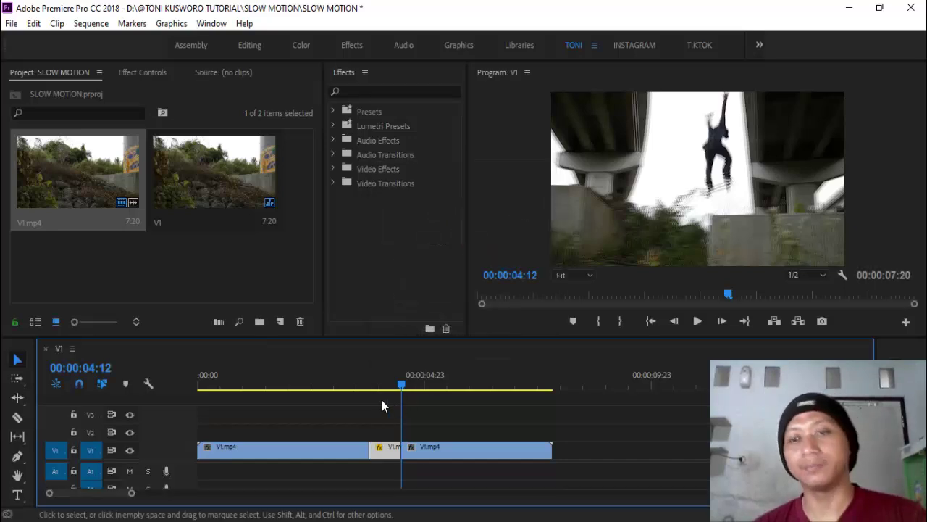
- Play back the sequence across the slowed middle segment and review its transition to the following segment
click(650, 321)
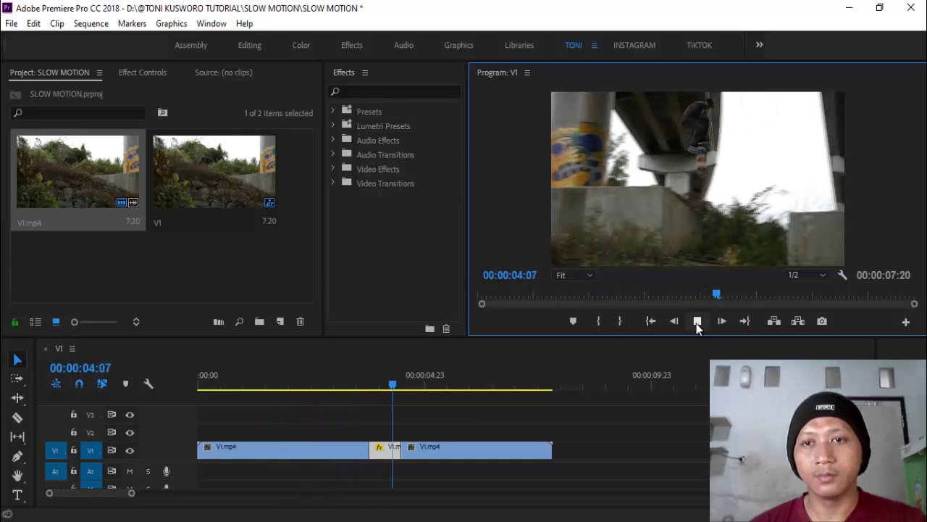
click(696, 323)
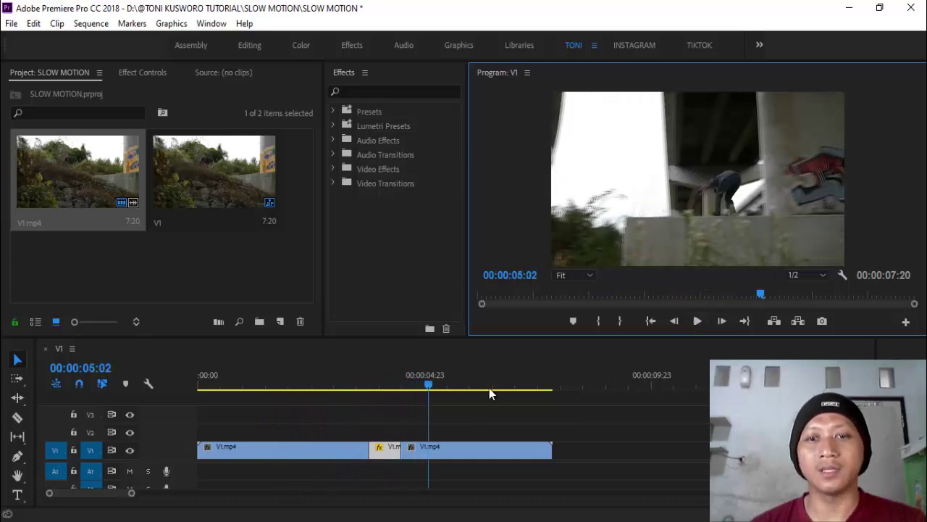
drag(427, 385, 397, 399)
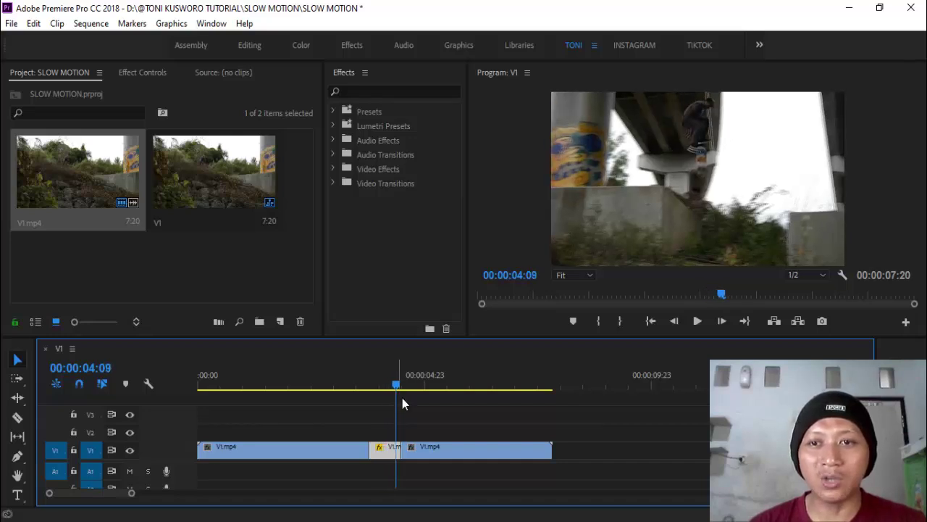
click(698, 322)
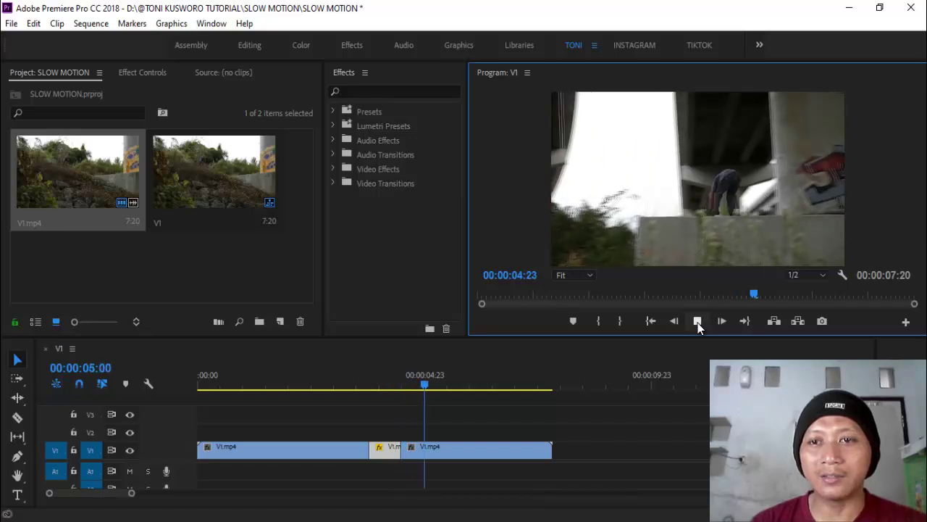
click(698, 322)
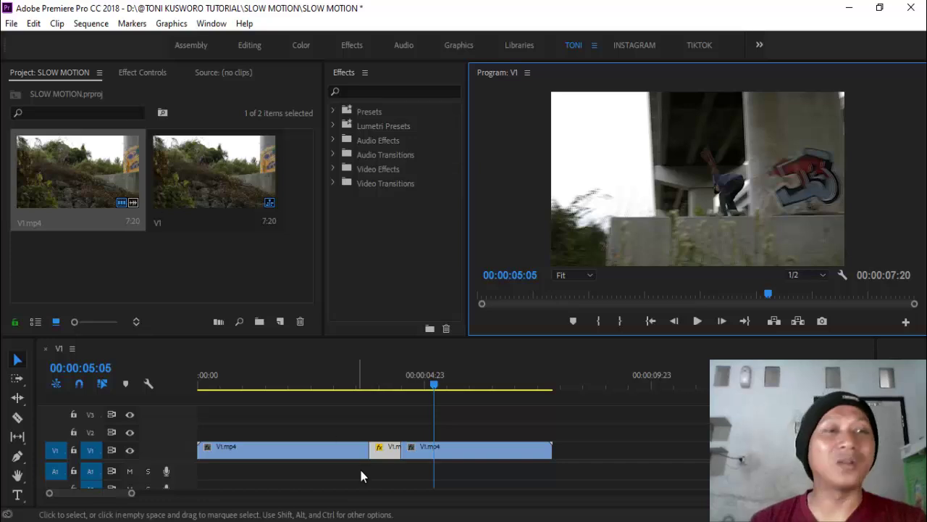
- Undo the middle segment's speed change and both cuts in the V1.mp4 clip
click(35, 23)
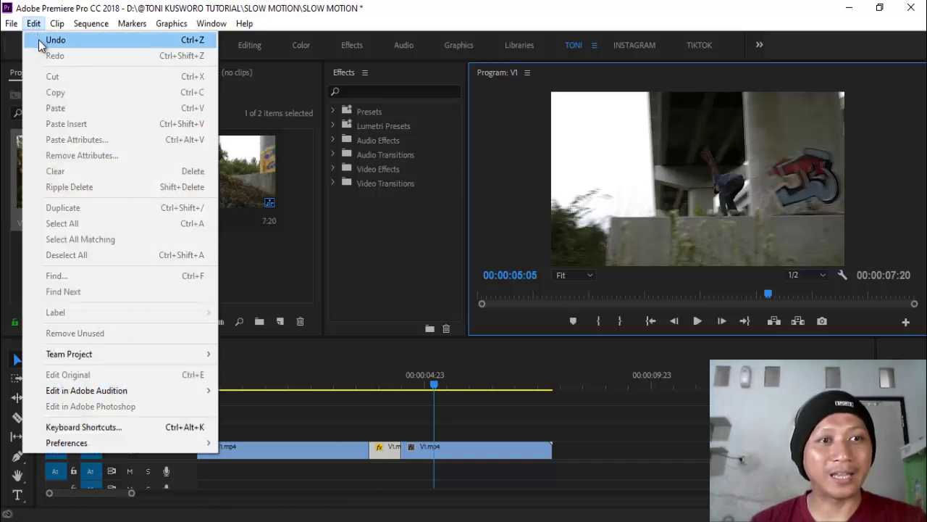
click(44, 41)
click(33, 24)
click(38, 41)
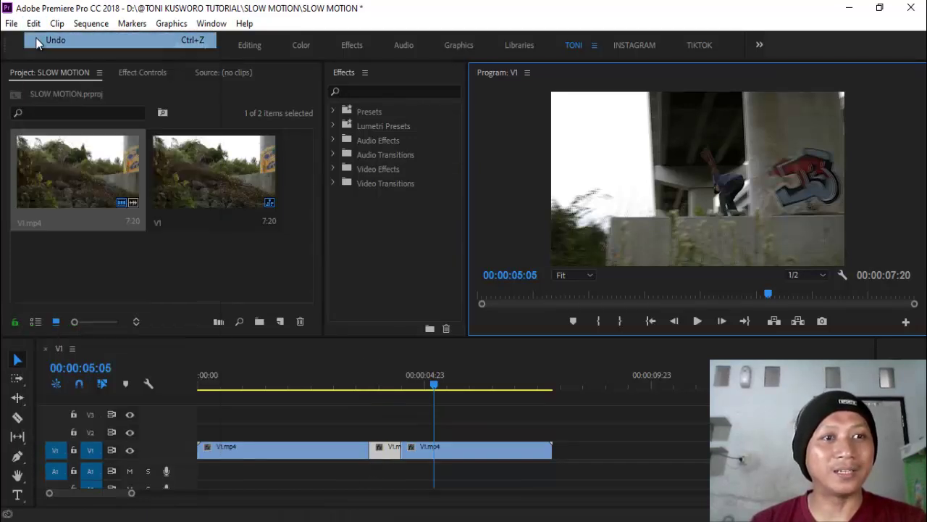
click(34, 23)
click(43, 41)
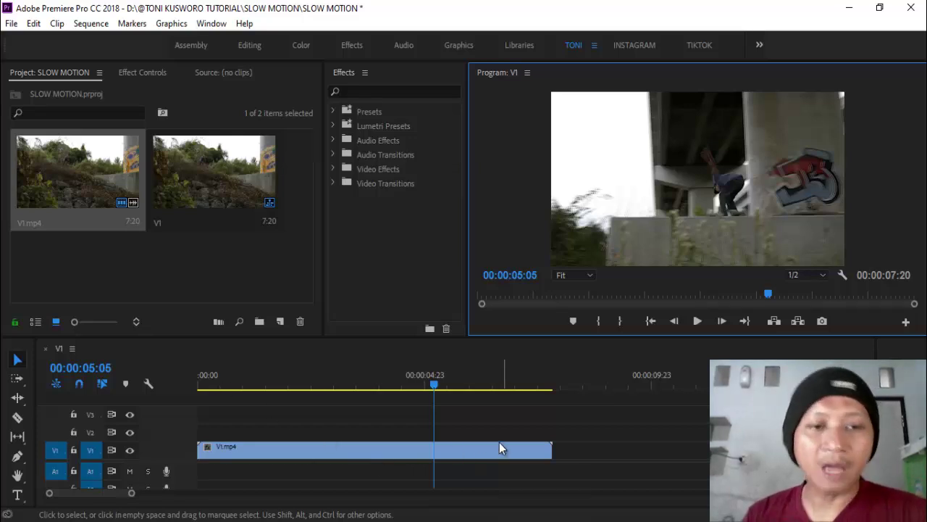
- Expand the Video 1 track and display the Time Remapping Speed line on the V1.mp4 clip
click(184, 440)
drag(183, 409, 183, 410)
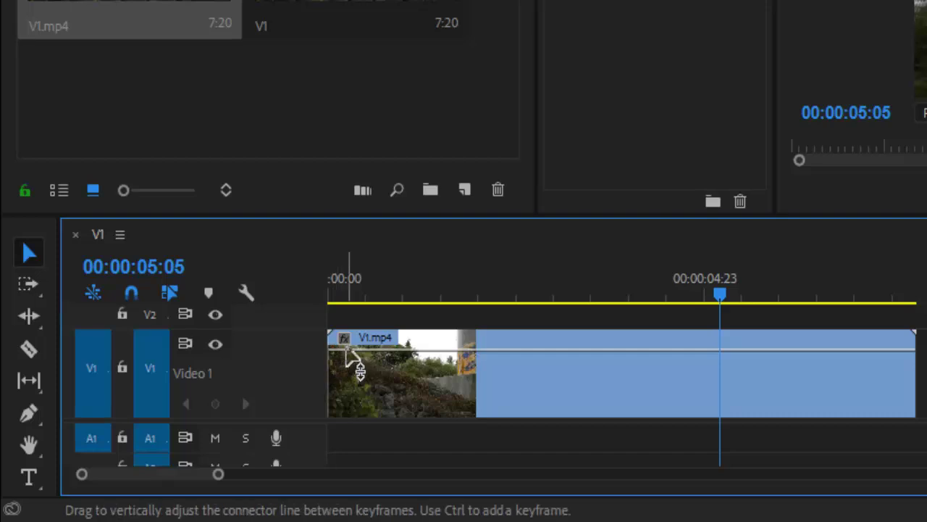
mouse_move(347, 350)
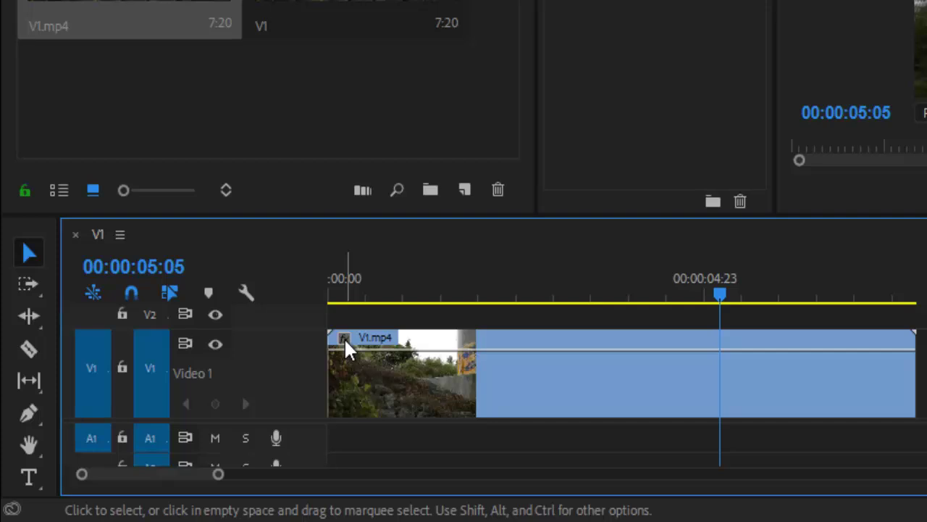
click(344, 338)
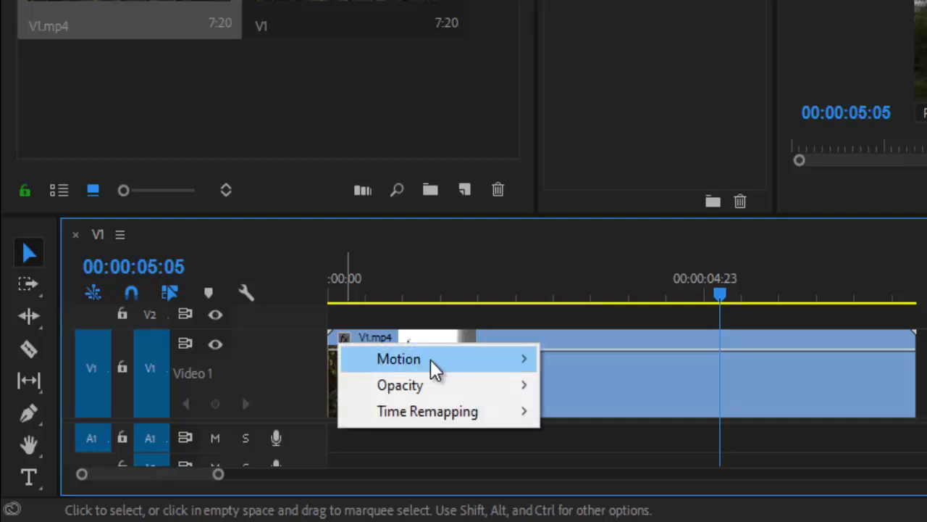
mouse_move(435, 418)
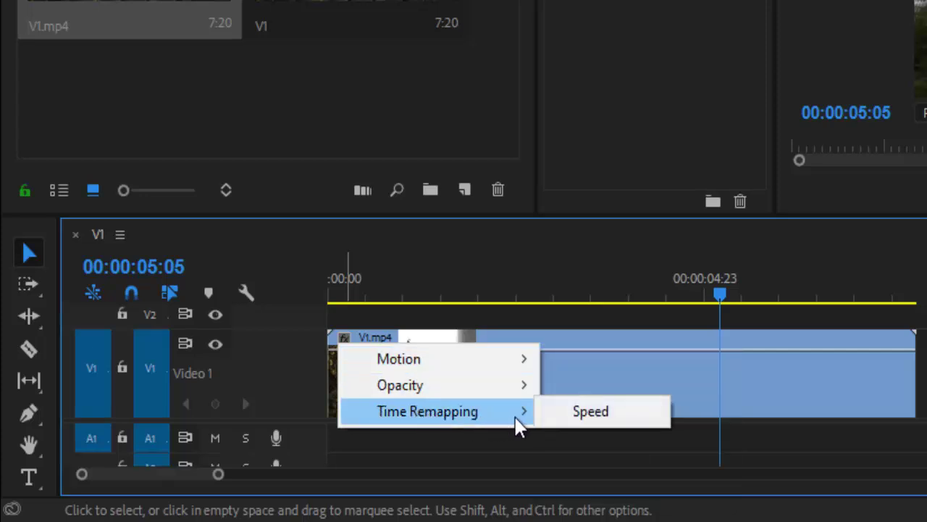
click(591, 411)
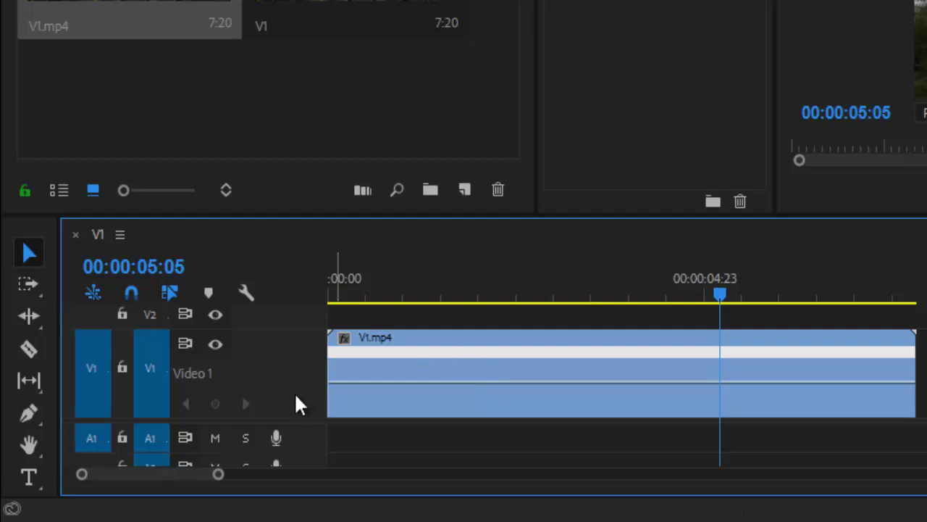
- Add speed keyframes to the V1.mp4 clip at 00:00:03:19 and 00:00:04:12
click(485, 350)
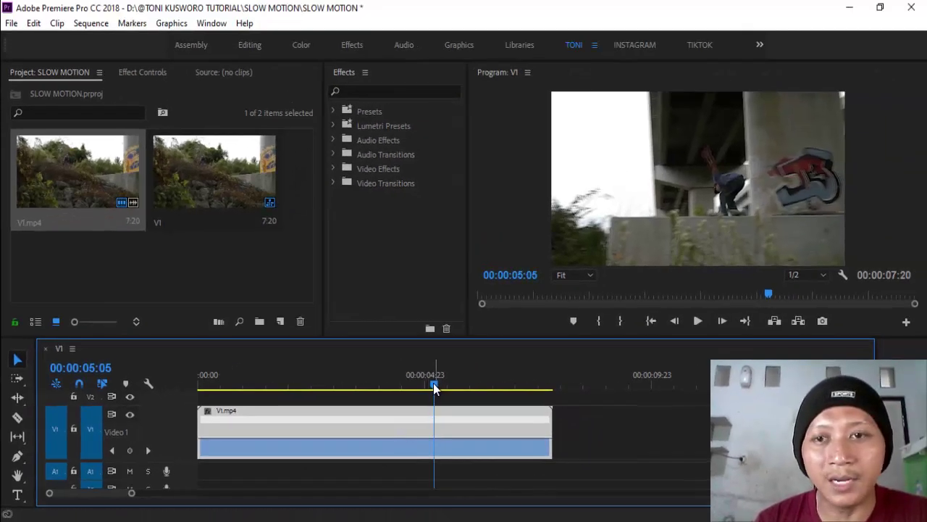
drag(434, 383, 370, 406)
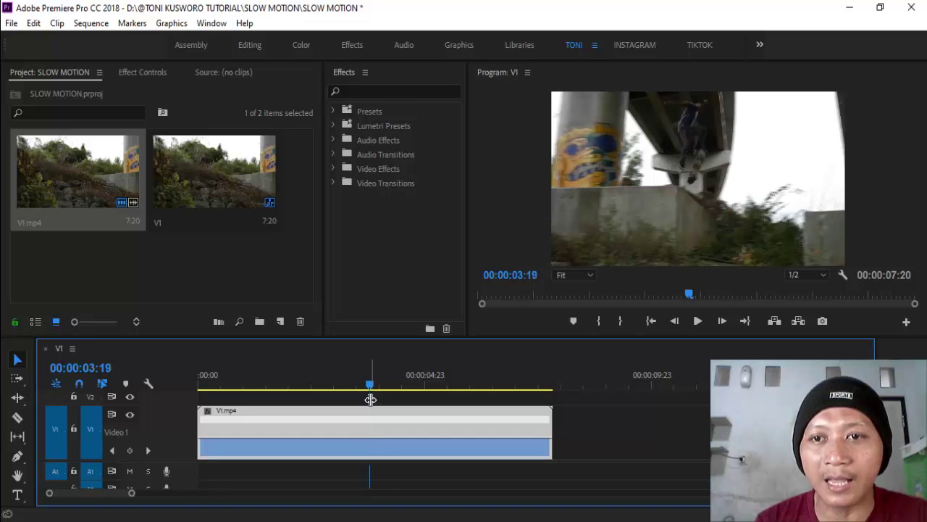
click(129, 451)
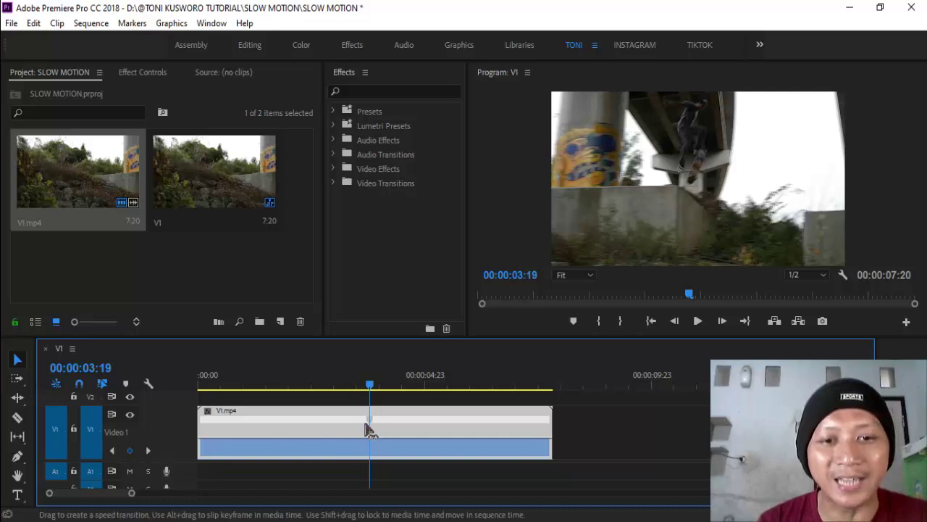
drag(370, 430, 373, 428)
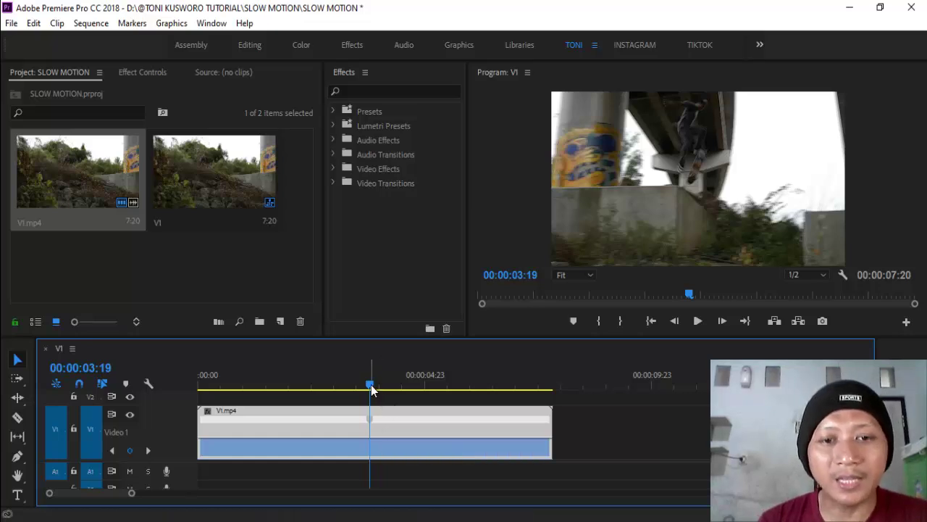
drag(370, 389, 406, 389)
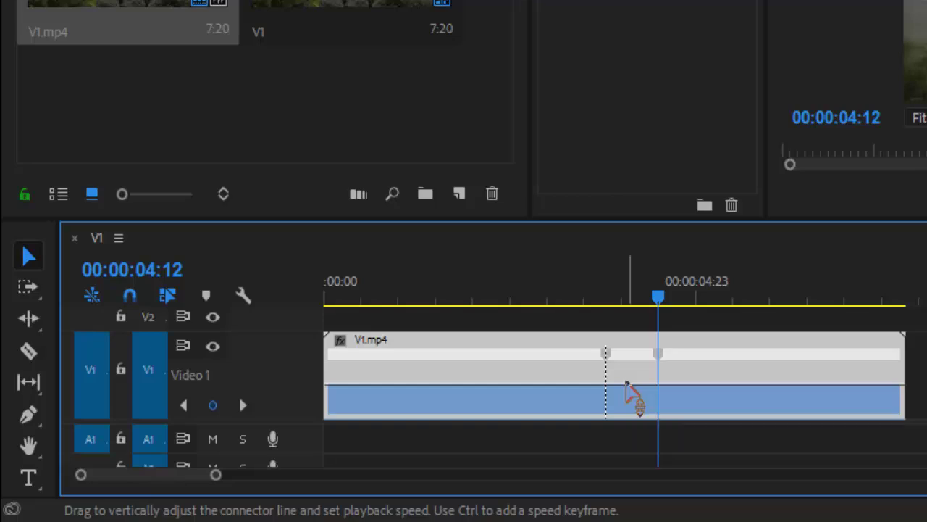
- Slow down the section between the two speed keyframes so the sequence lasts about 00:00:09:23, and place the playhead at 00:00:03:11
drag(628, 383, 608, 471)
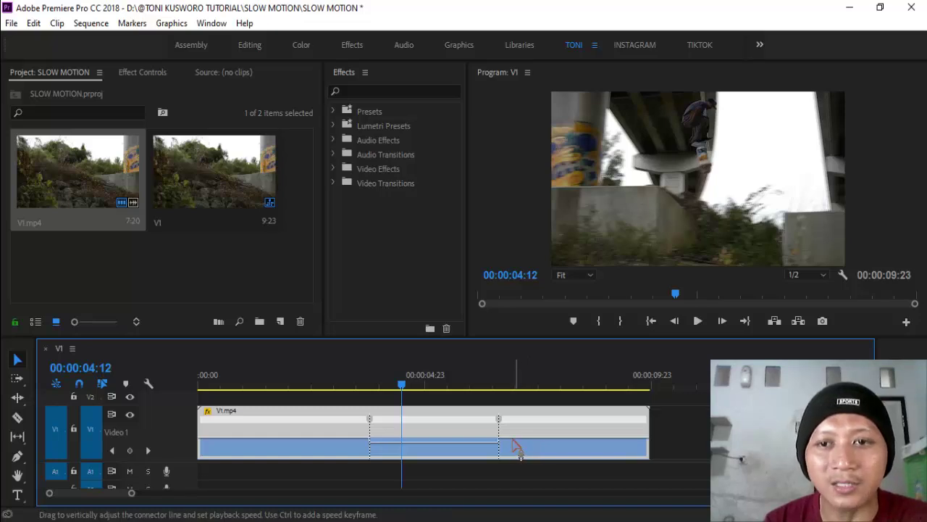
click(355, 392)
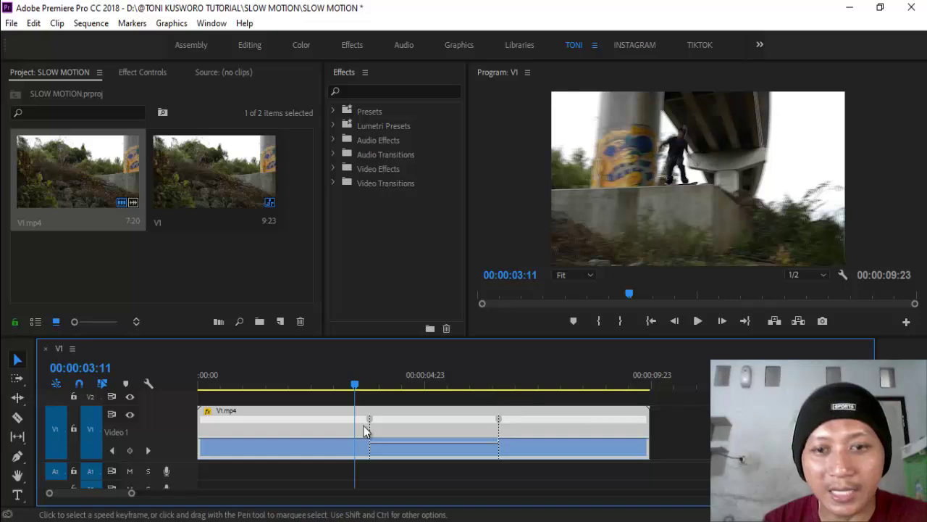
- Play the sequence from 00:00:03:11 through the slowed jump and stop at 00:00:07:06
click(698, 324)
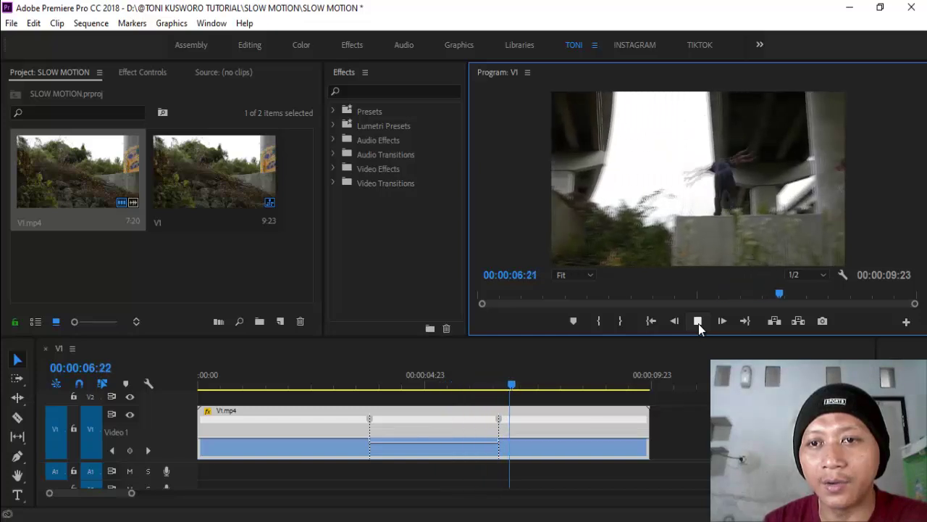
click(699, 323)
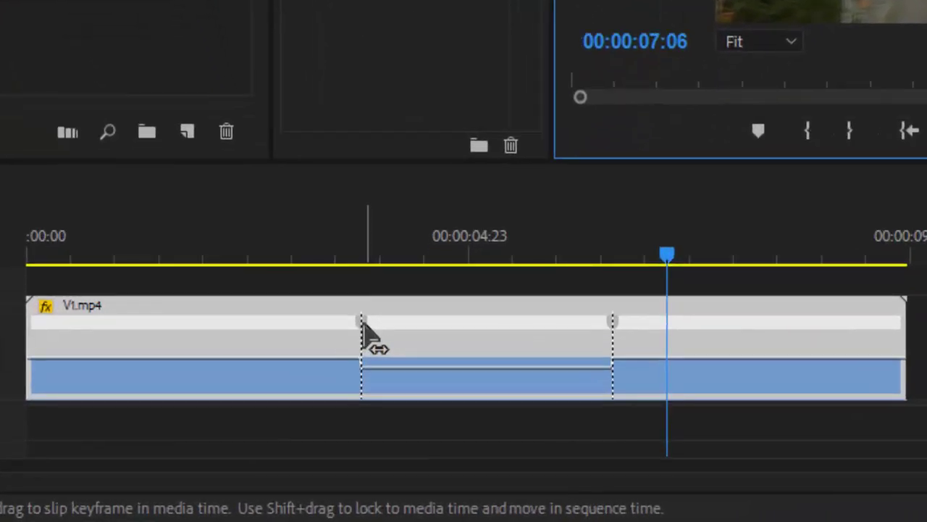
- Split both speed keyframes on the V1.mp4 clip into gradual ramps into and out of the slow section, and select the first ramp's starting half
mouse_move(364, 326)
mouse_down()
mouse_move(346, 329)
mouse_move(354, 337)
mouse_up()
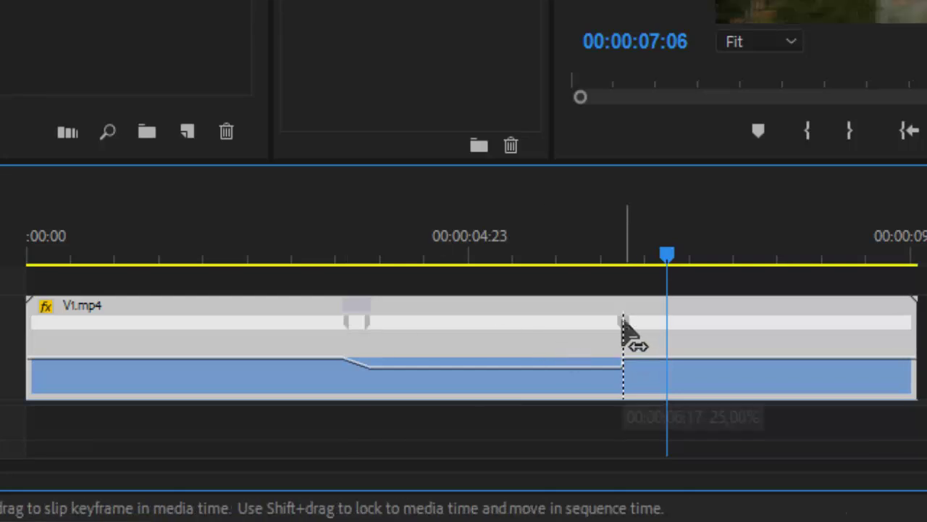
drag(627, 328, 652, 327)
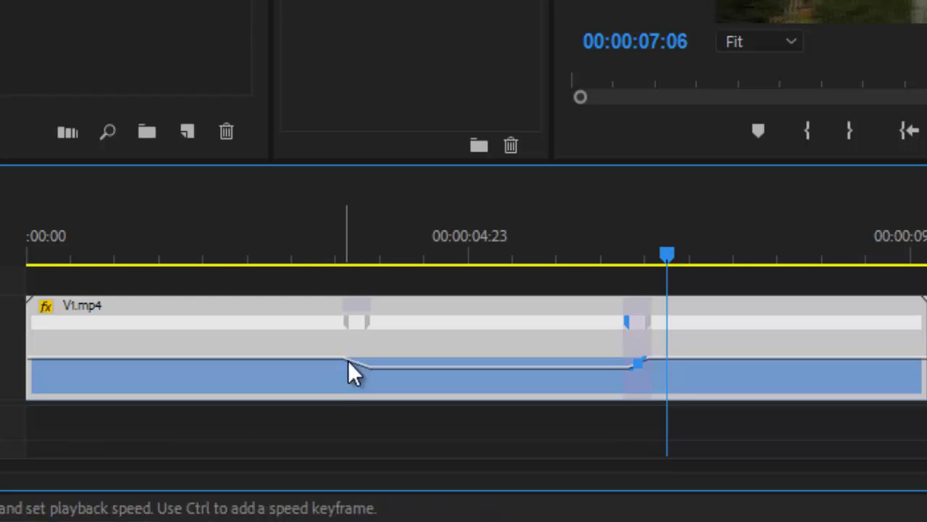
click(348, 318)
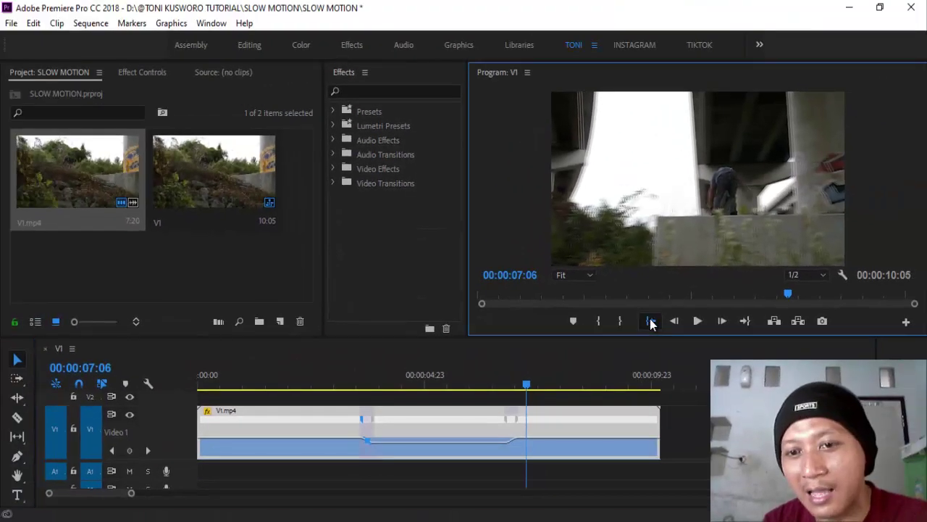
- Return the playhead to the sequence start, play through the ramped slow-motion jump, and stop at 00:00:08:10
click(650, 322)
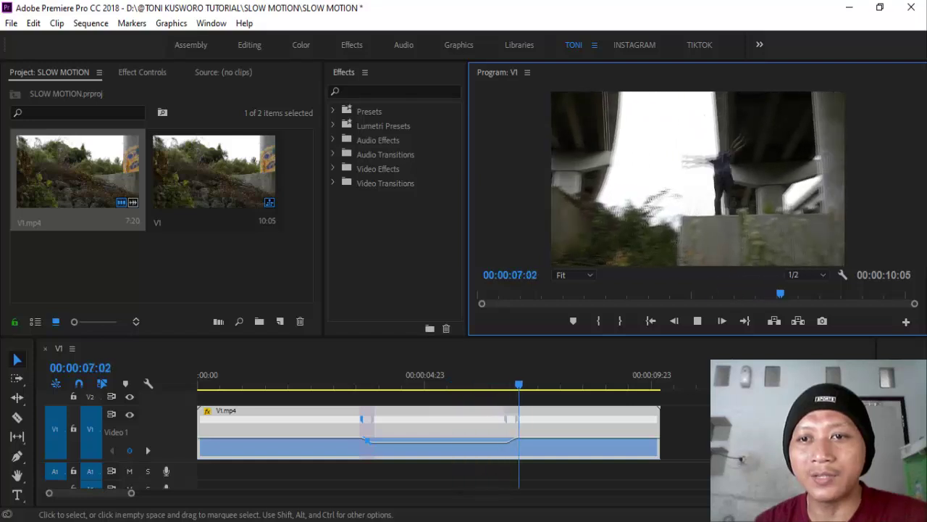
click(697, 321)
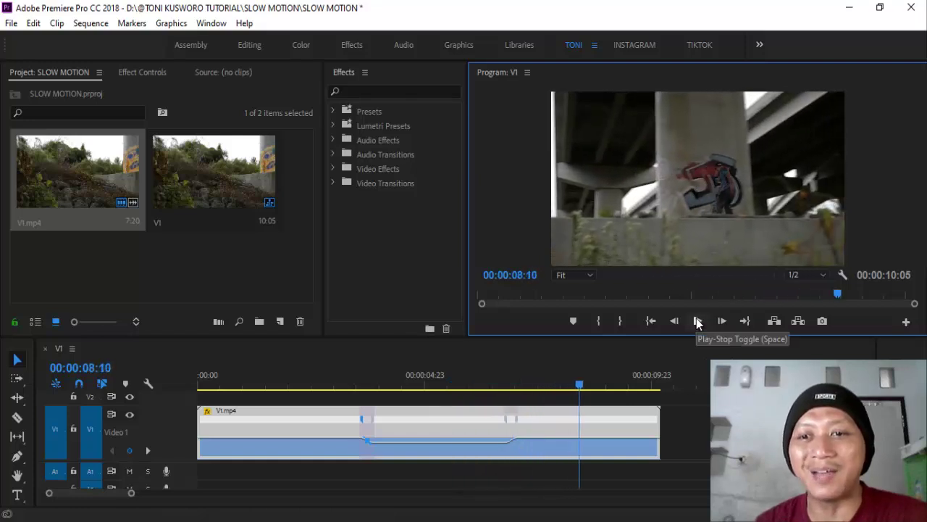